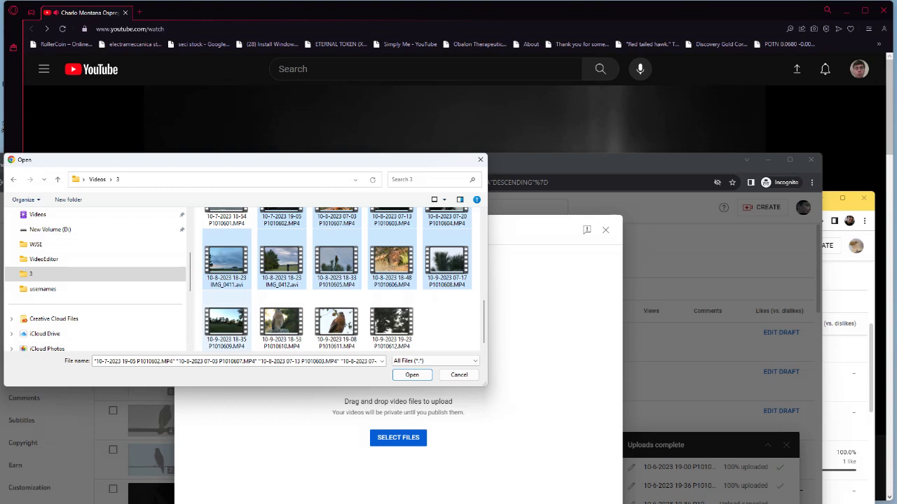
# Add the videos P1010609 through P1010612 to the current file selection and submit all selected videos for upload
pyautogui.moveTo(198, 318); pyautogui.dragTo(394, 323)
pyautogui.press('Return')
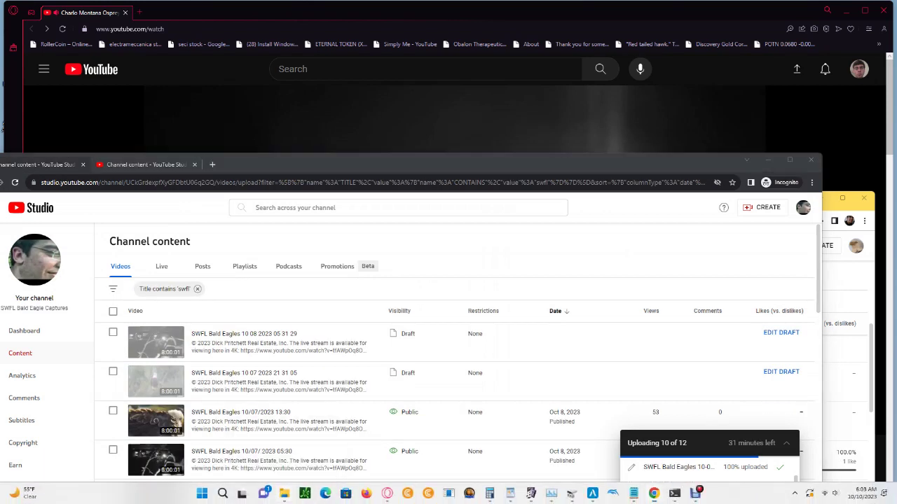
# Open USB Drive (F:) in File Explorer and place its window beside the channel content list
pyautogui.click(283, 494)
pyautogui.moveTo(146, 166); pyautogui.dragTo(297, 170)
pyautogui.click(140, 370)
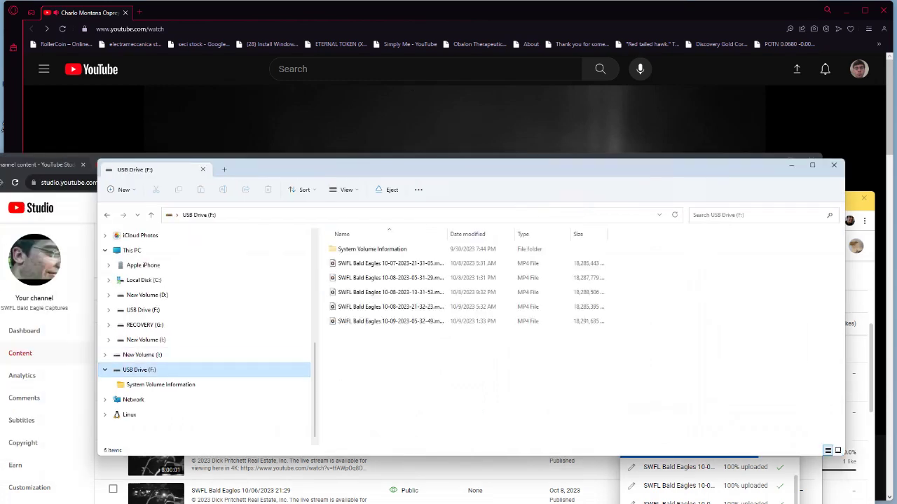
pyautogui.moveTo(363, 175); pyautogui.dragTo(621, 149)
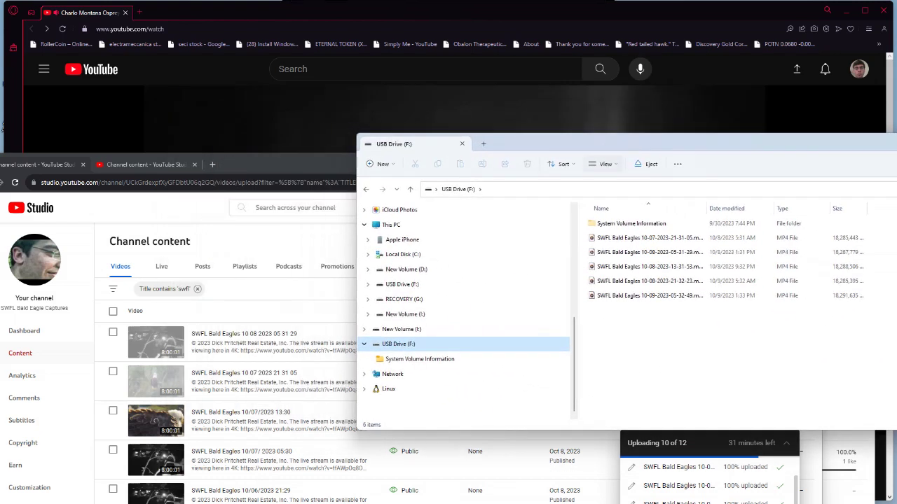
# Remove the "swfl" title filter from the channel videos and arrange the USB drive window alongside the list for comparison
pyautogui.click(197, 289)
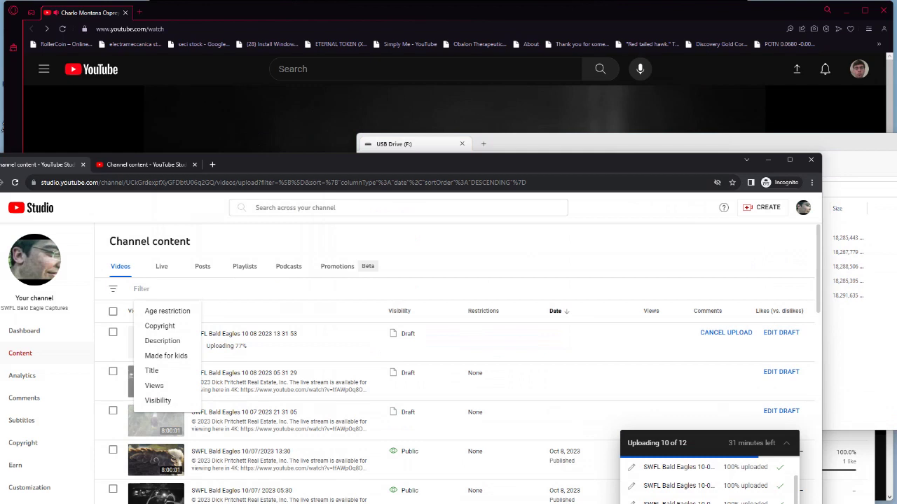
pyautogui.moveTo(515, 145); pyautogui.dragTo(442, 142)
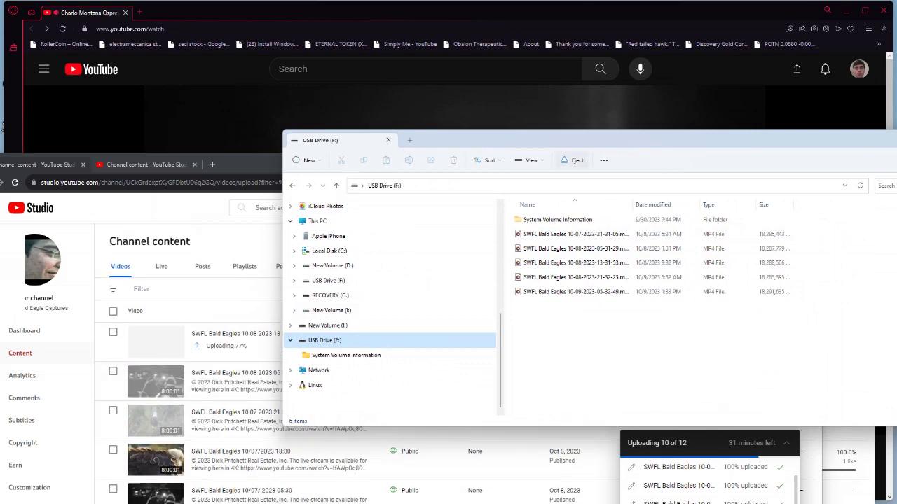
pyautogui.moveTo(620, 141); pyautogui.dragTo(692, 144)
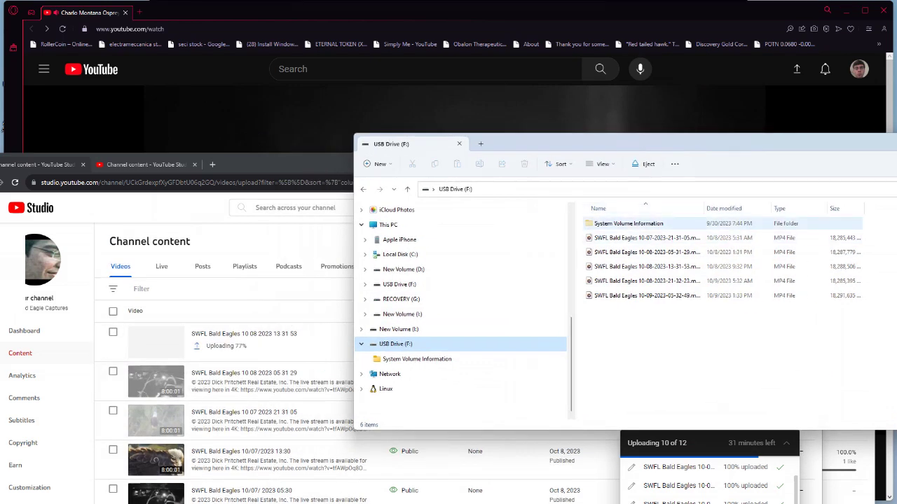
pyautogui.click(648, 238)
pyautogui.keyDown('ctrl'); pyautogui.click(648, 252); pyautogui.keyUp('ctrl')
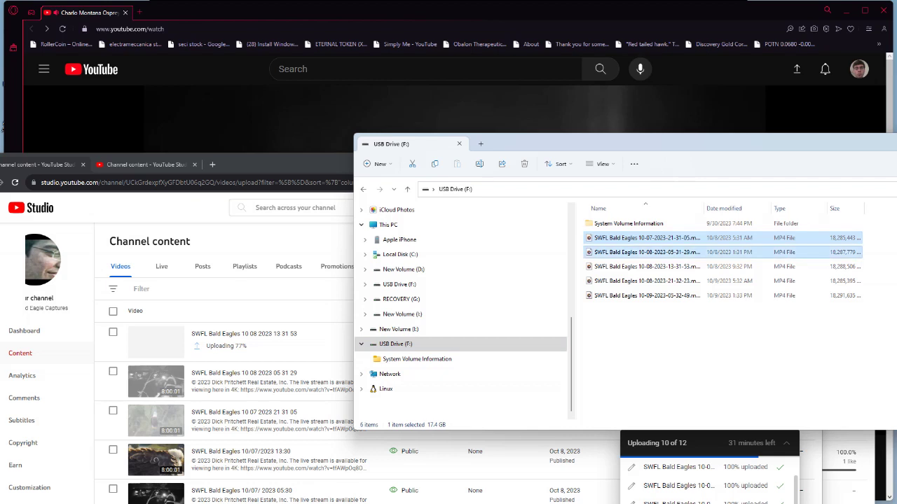
pyautogui.press('Delete')
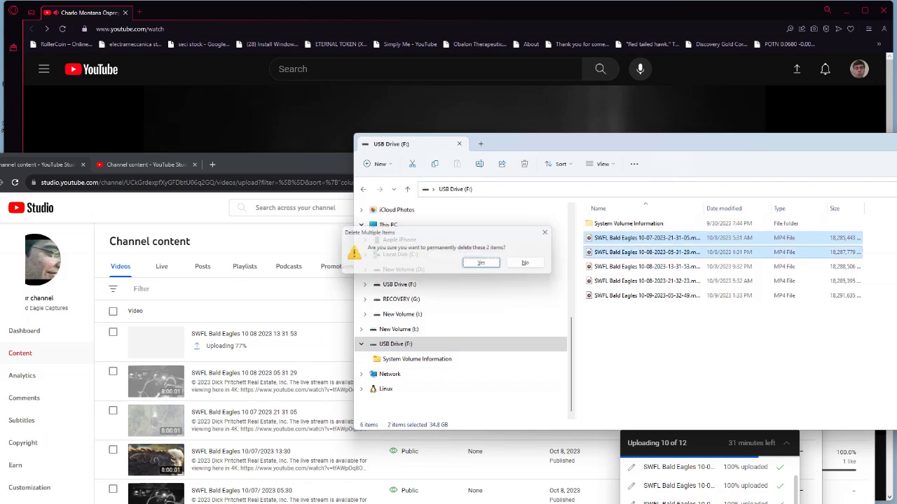
pyautogui.click(486, 260)
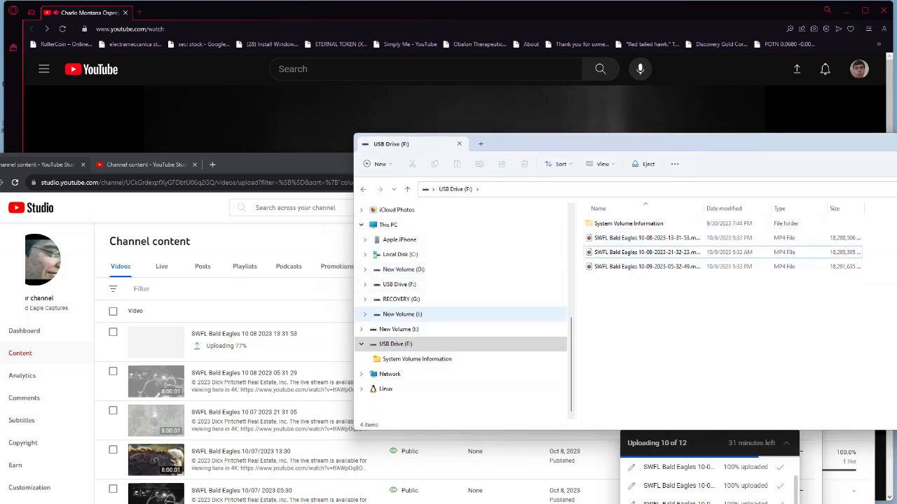
# Open New Volume (I:) in File Explorer and arrange it beside the YouTube Studio window listing the Big Bear Bald Eagles drafts
pyautogui.moveTo(434, 503)
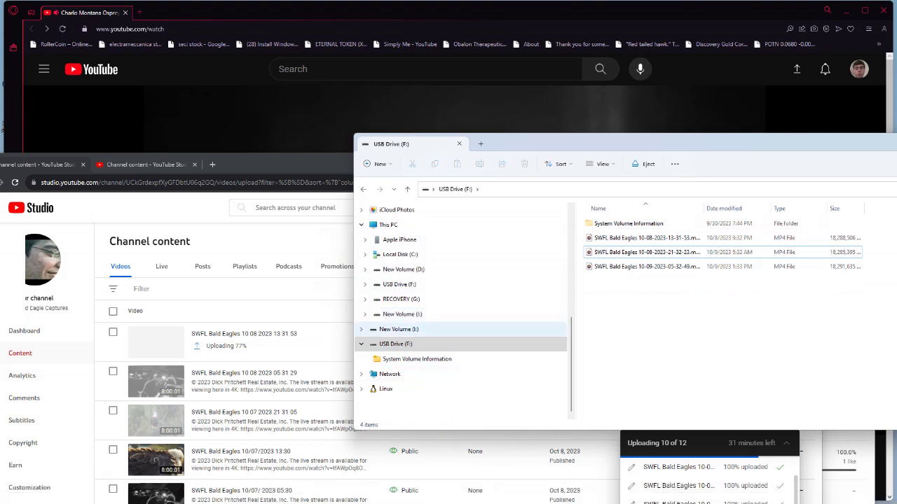
pyautogui.click(399, 329)
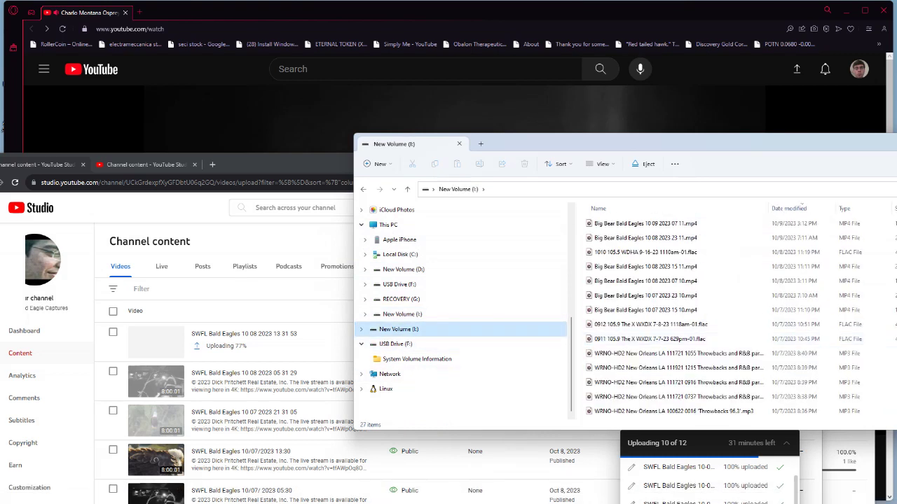
pyautogui.moveTo(654, 494)
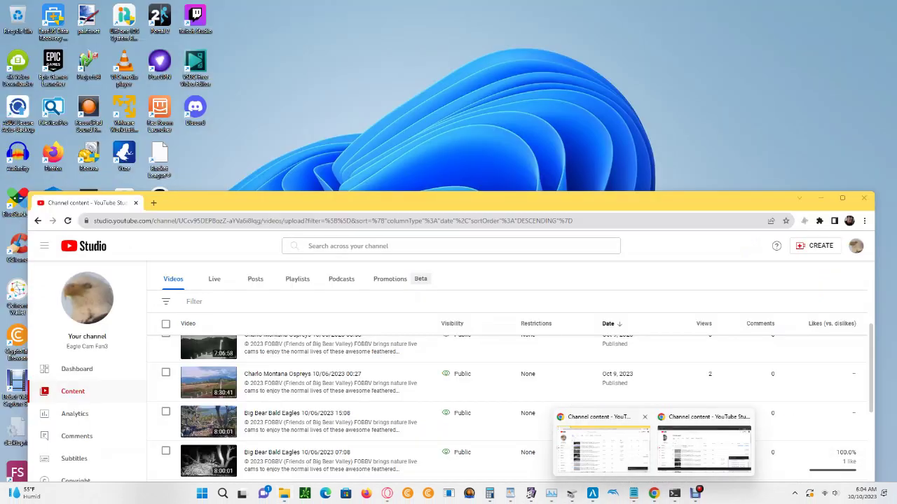
pyautogui.click(701, 452)
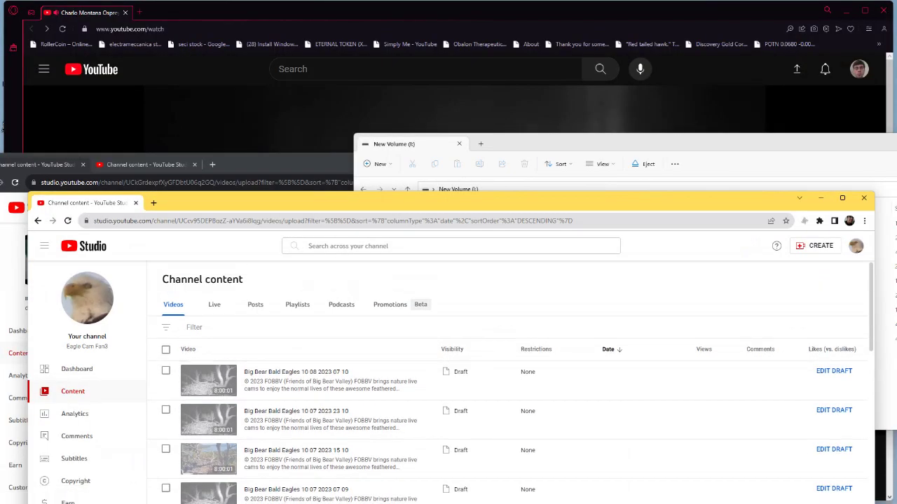
pyautogui.moveTo(422, 206); pyautogui.dragTo(322, 137)
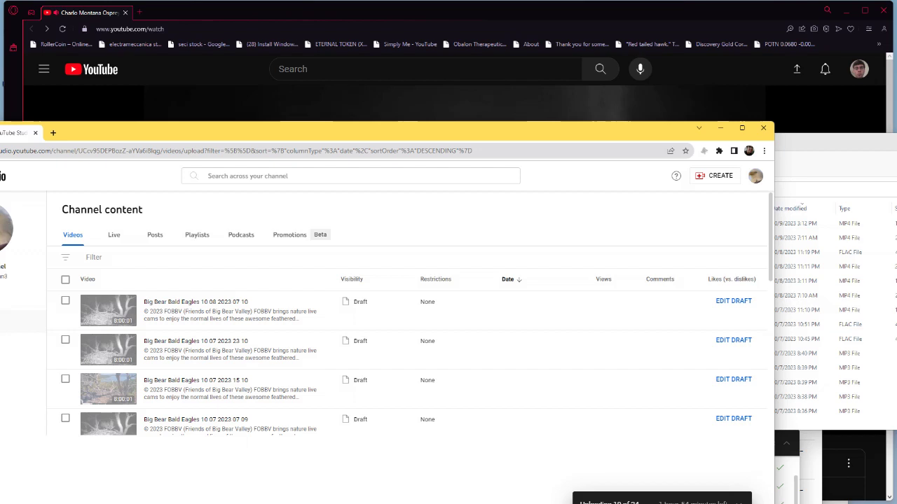
pyautogui.click(827, 145)
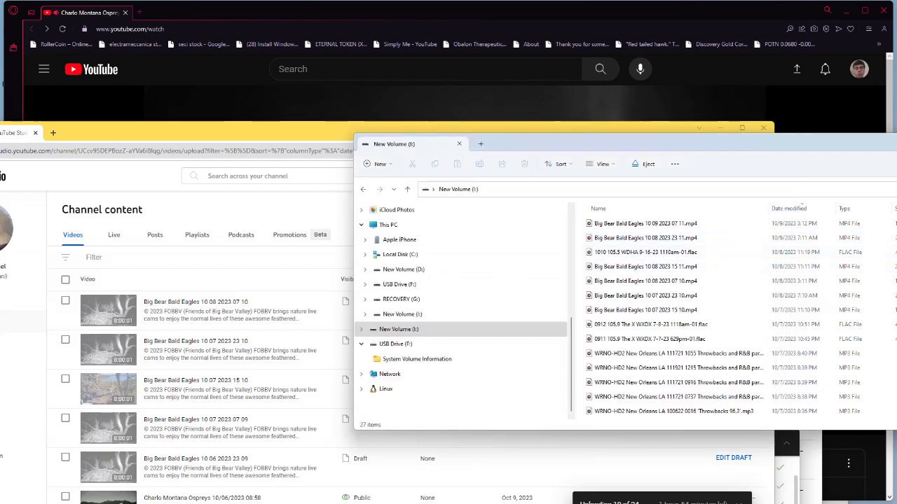
# Sort the files on New Volume (I:) by name to group the Big Bear Bald Eagles videos
pyautogui.rightClick(583, 262)
pyautogui.moveTo(610, 286)
pyautogui.click(729, 286)
pyautogui.scroll(-3, 630, 280)
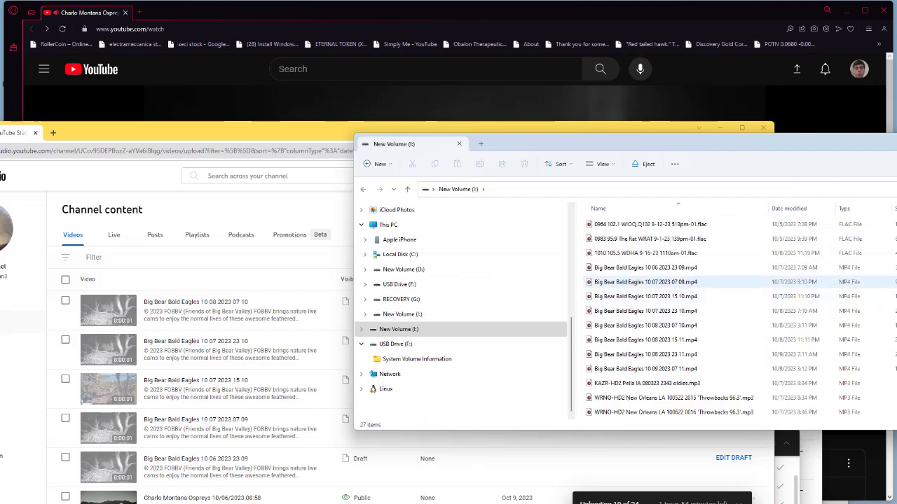
pyautogui.click(645, 267)
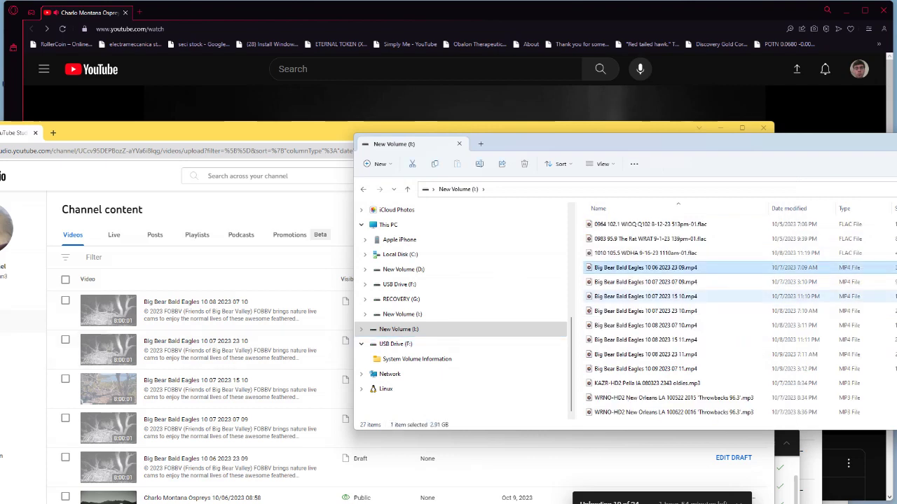
pyautogui.keyDown('shift'); pyautogui.click(648, 282); pyautogui.keyUp('shift')
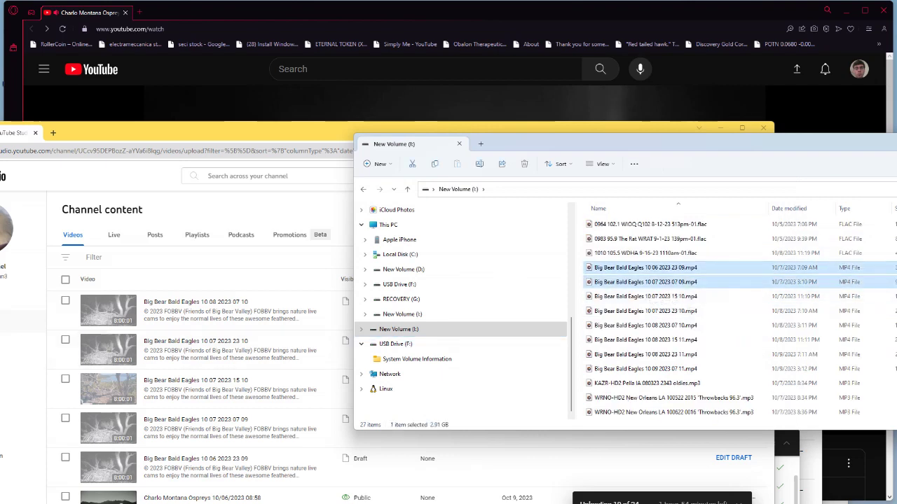
pyautogui.keyDown('ctrl'); pyautogui.click(646, 296); pyautogui.keyUp('ctrl')
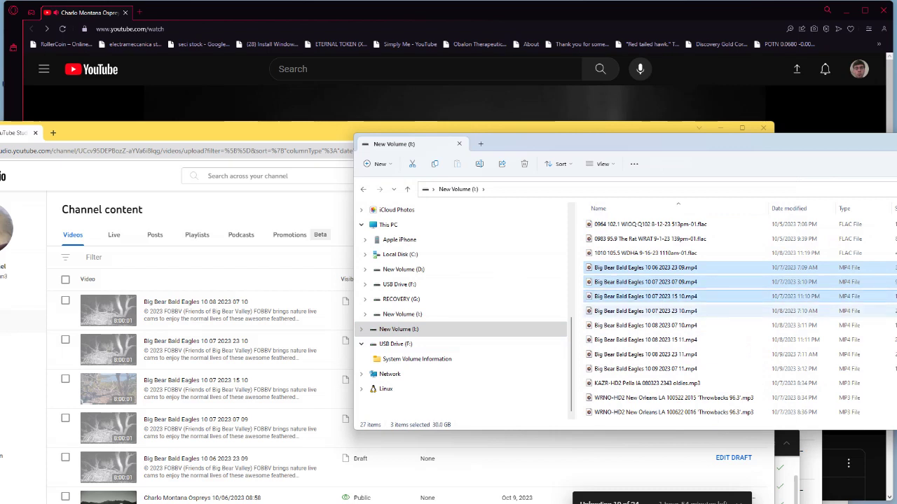
pyautogui.keyDown('ctrl'); pyautogui.click(646, 311); pyautogui.keyUp('ctrl')
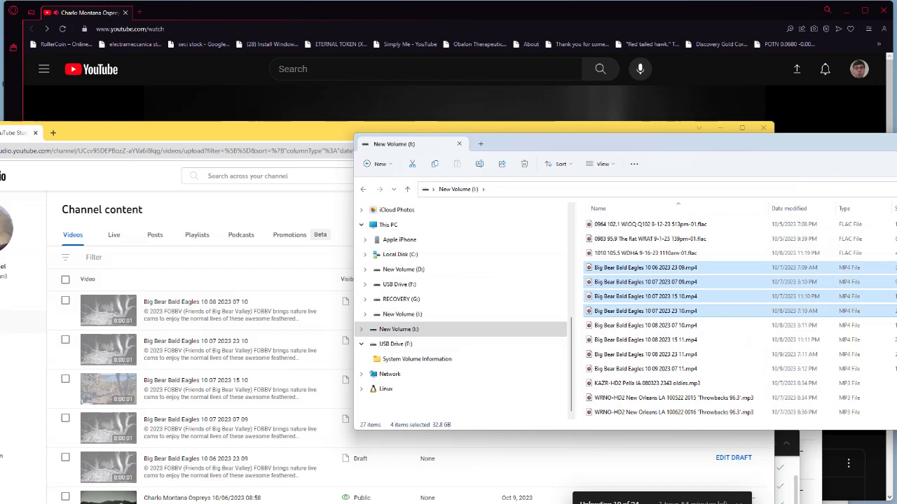
pyautogui.hotkey('shift', 'Delete')
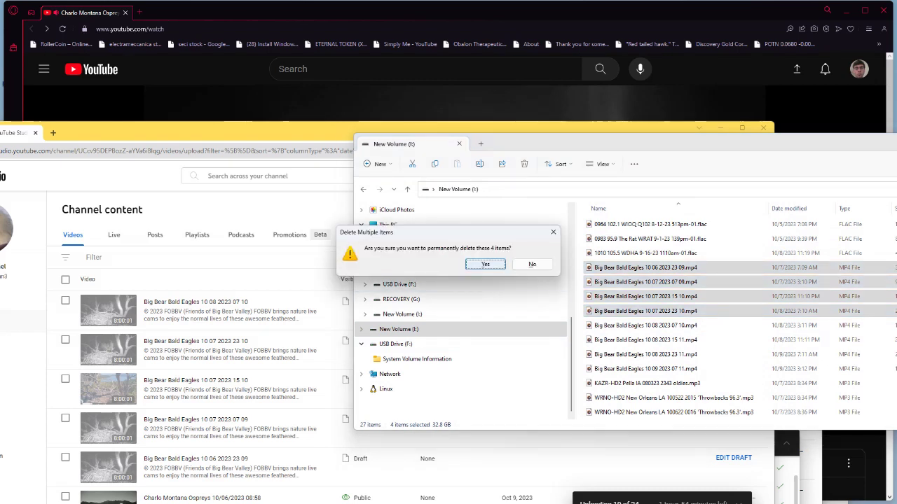
pyautogui.click(533, 264)
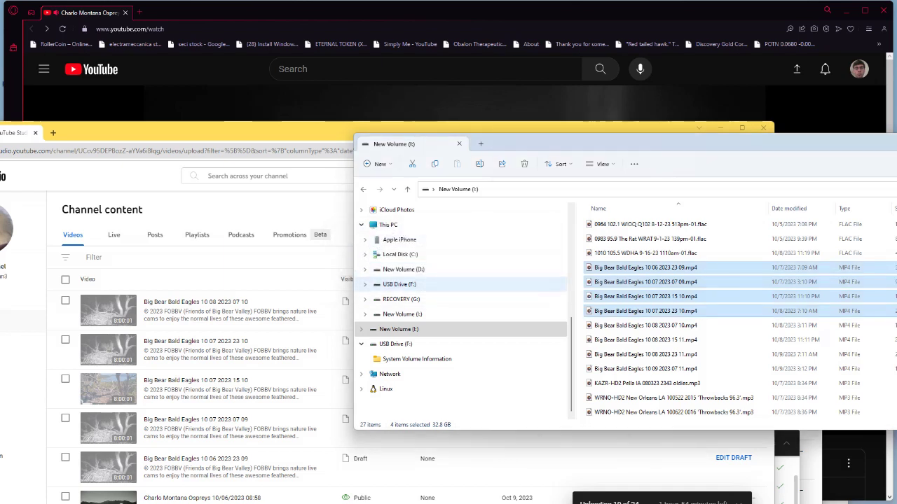
pyautogui.keyDown('ctrl'); pyautogui.click(646, 326); pyautogui.keyUp('ctrl')
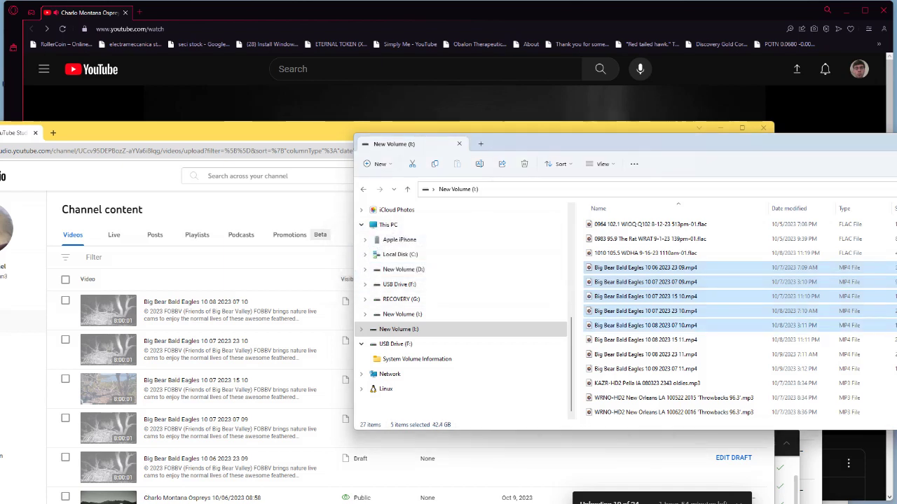
pyautogui.hotkey('shift', 'Delete')
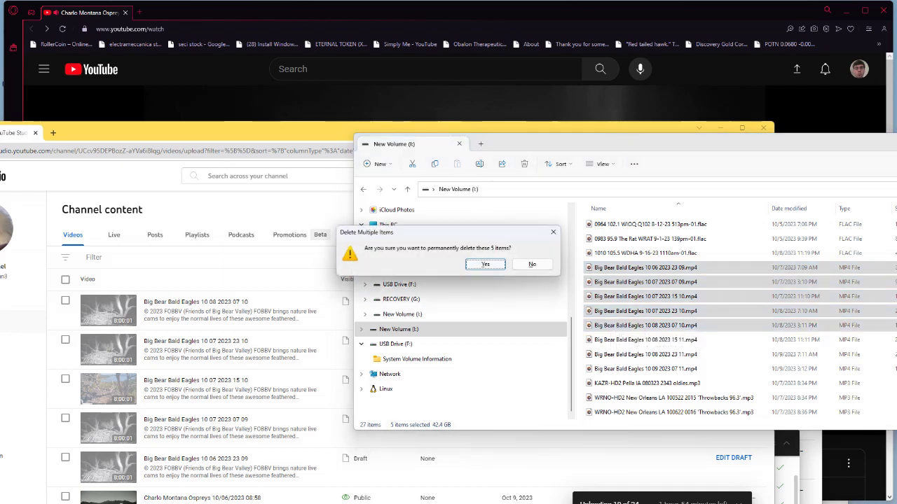
pyautogui.press('Return')
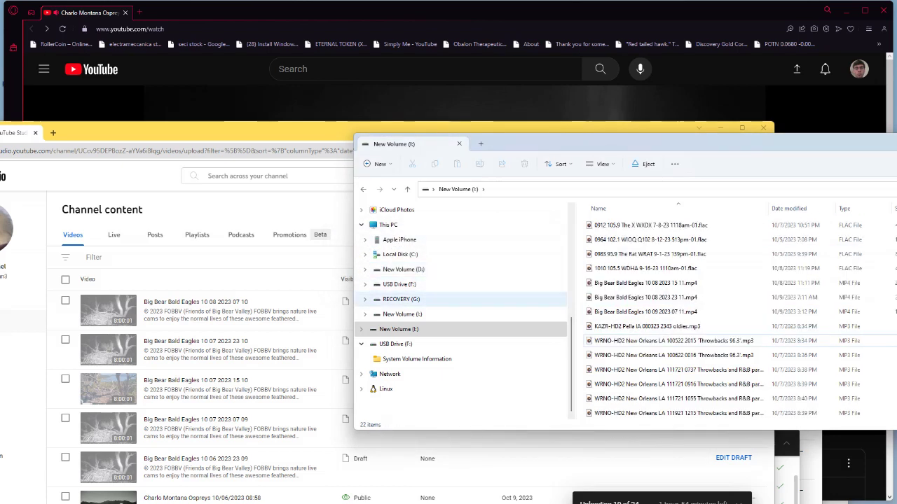
# Cancel the unfinished Big Bear Bald Eagles and Charlo Montana Ospreys uploads in the YouTube Studio upload queue
pyautogui.scroll(2, 630, 342)
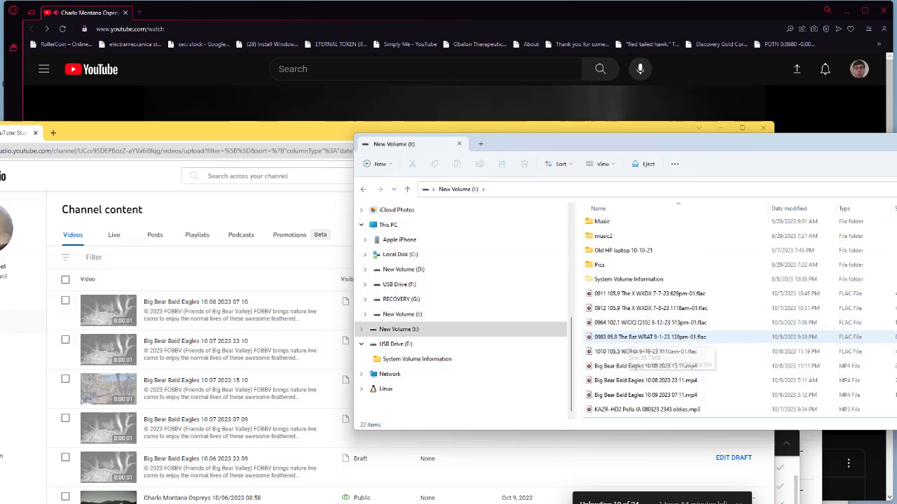
pyautogui.moveTo(341, 136); pyautogui.dragTo(342, 64)
pyautogui.click(740, 433)
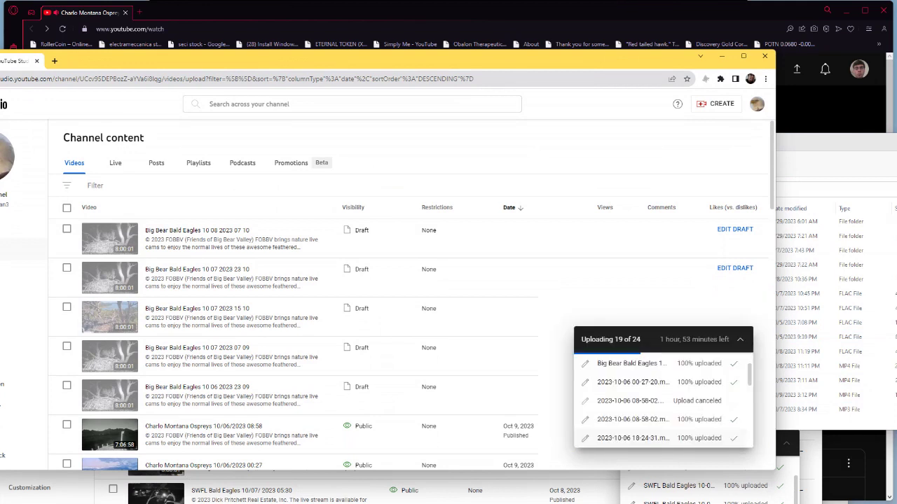
pyautogui.scroll(-5, 659, 403)
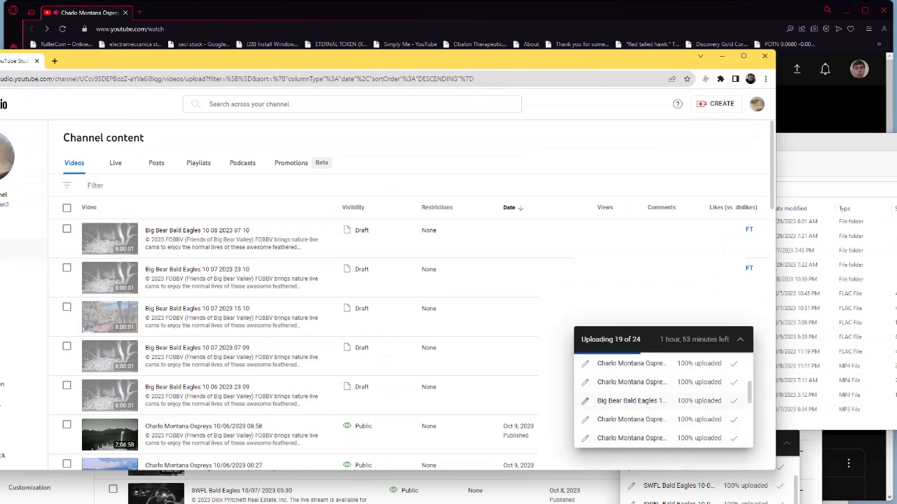
pyautogui.scroll(2, 733, 424)
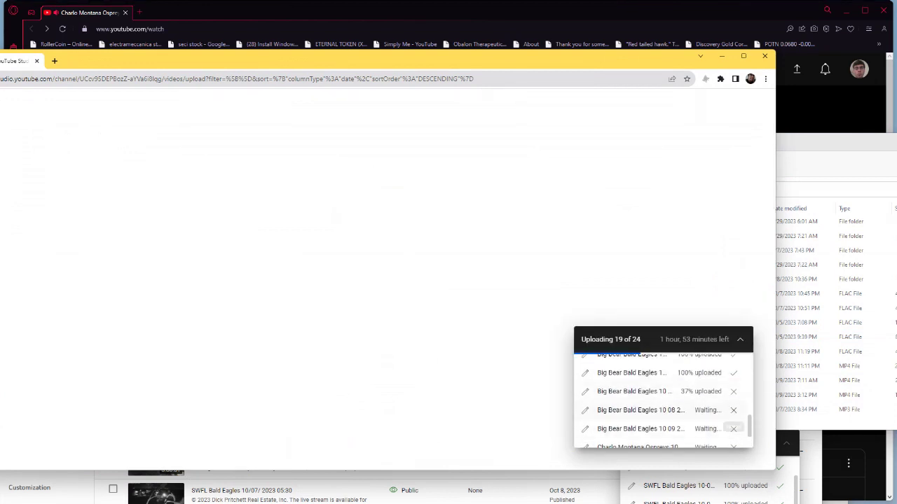
pyautogui.click(733, 391)
pyautogui.click(405, 305)
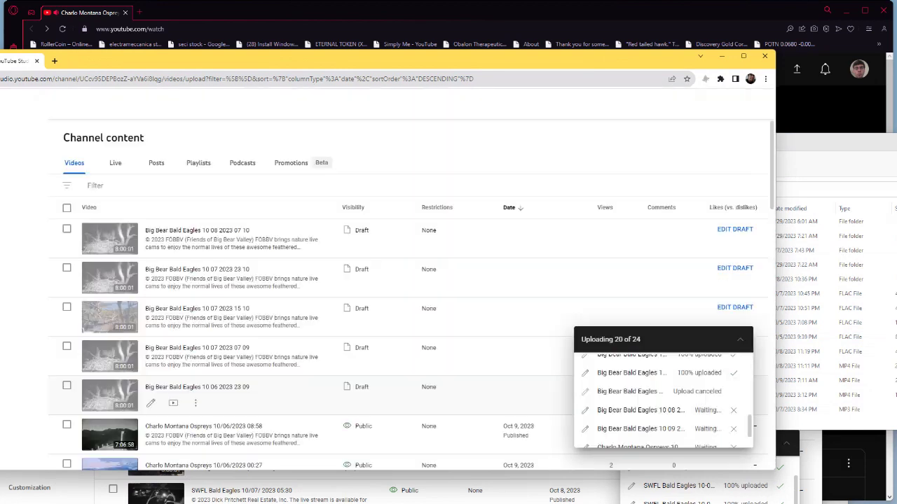
pyautogui.click(732, 410)
pyautogui.click(404, 306)
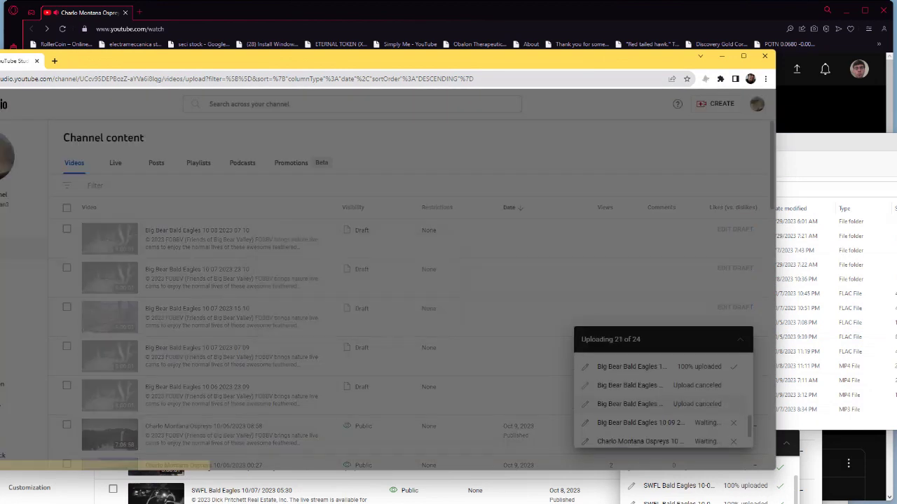
pyautogui.click(733, 381)
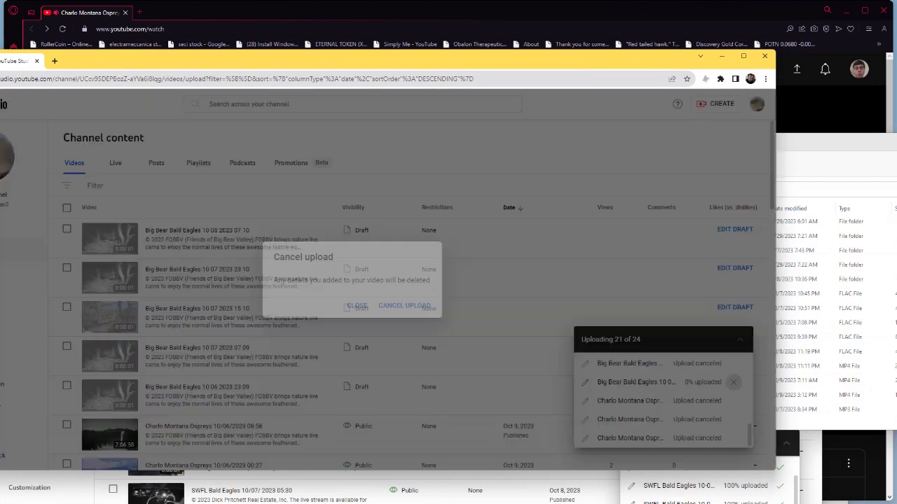
pyautogui.click(417, 306)
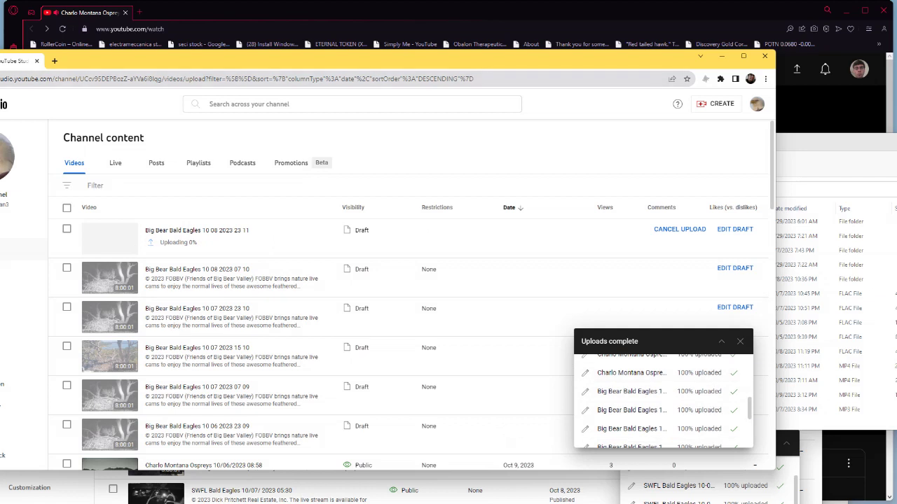
pyautogui.moveTo(378, 60); pyautogui.dragTo(386, 79)
pyautogui.click(686, 248)
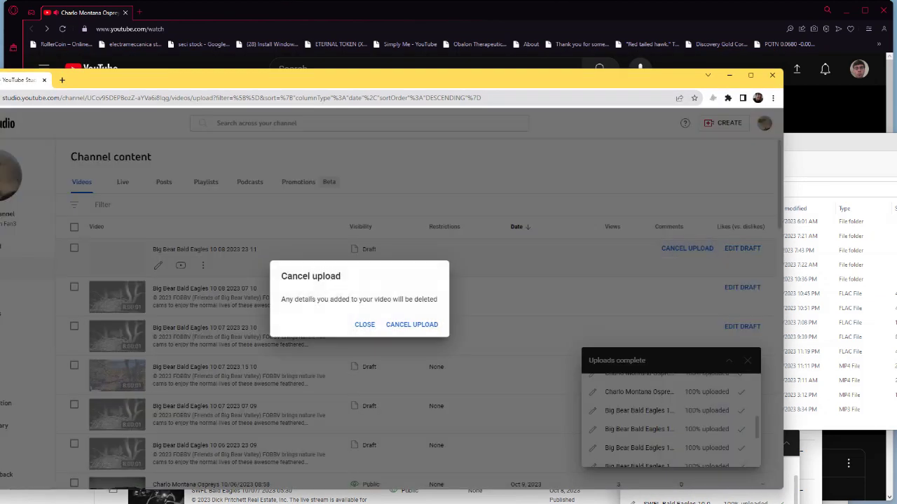
pyautogui.click(412, 324)
pyautogui.click(830, 163)
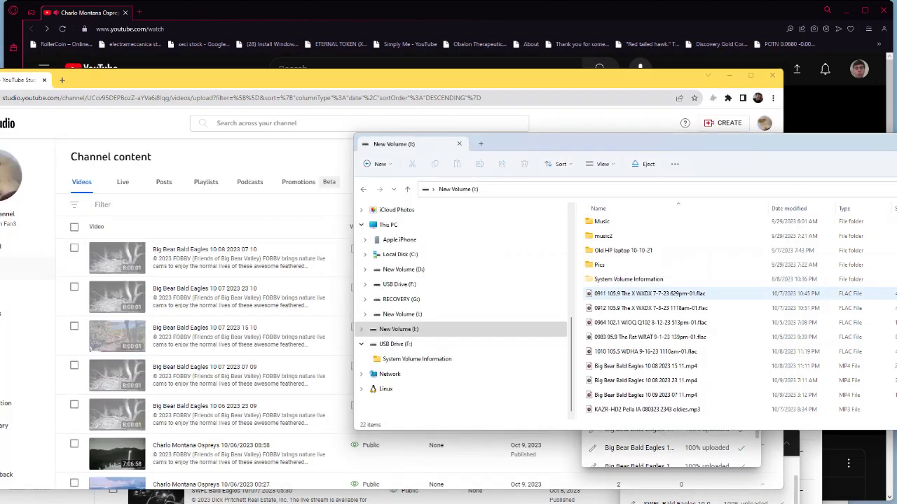
# Examine the recordings remaining on New Volume (I:) and USB Drive (F:), including the Big Bear Bald Eagles and SWFL Bald Eagles files
pyautogui.click(651, 323)
pyautogui.press('Down')
pyautogui.press('Down')
pyautogui.press('Down')
pyautogui.press('Down')
pyautogui.press('Down')
pyautogui.press('Down')
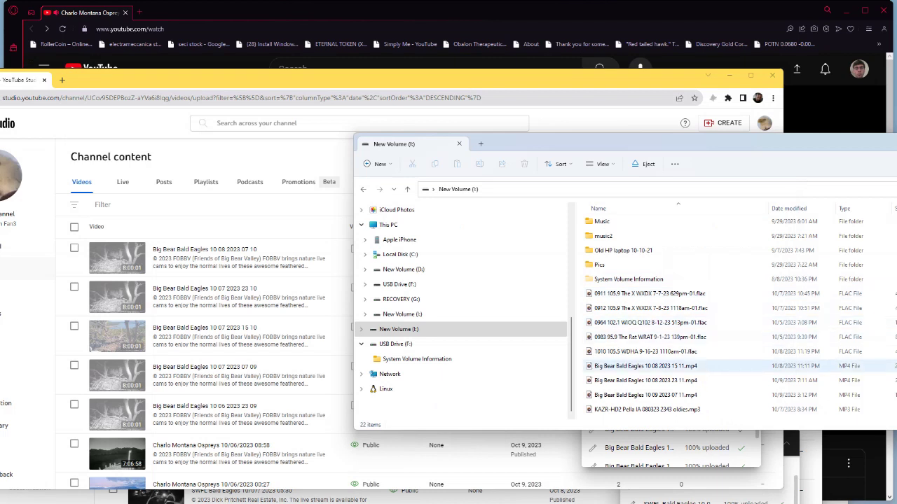
pyautogui.scroll(-1, 673, 316)
pyautogui.press('Up')
pyautogui.press('Up')
pyautogui.press('Up')
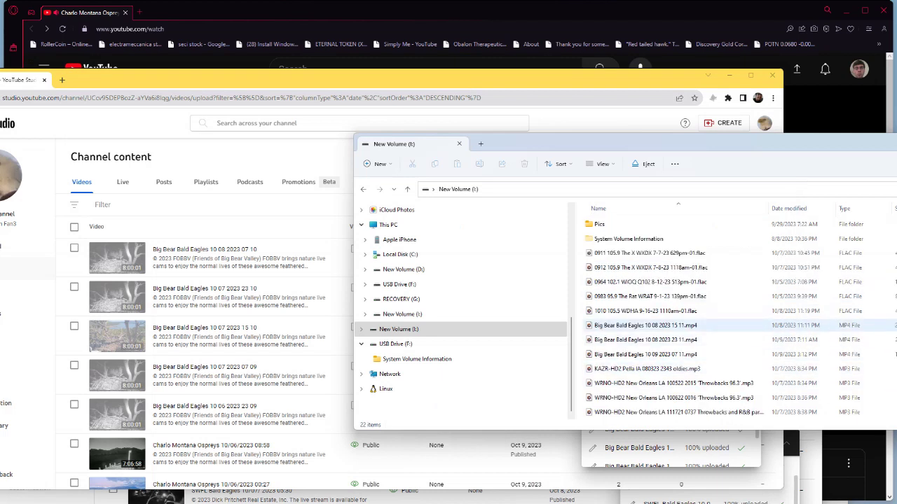
pyautogui.moveTo(896, 144); pyautogui.dragTo(757, 152)
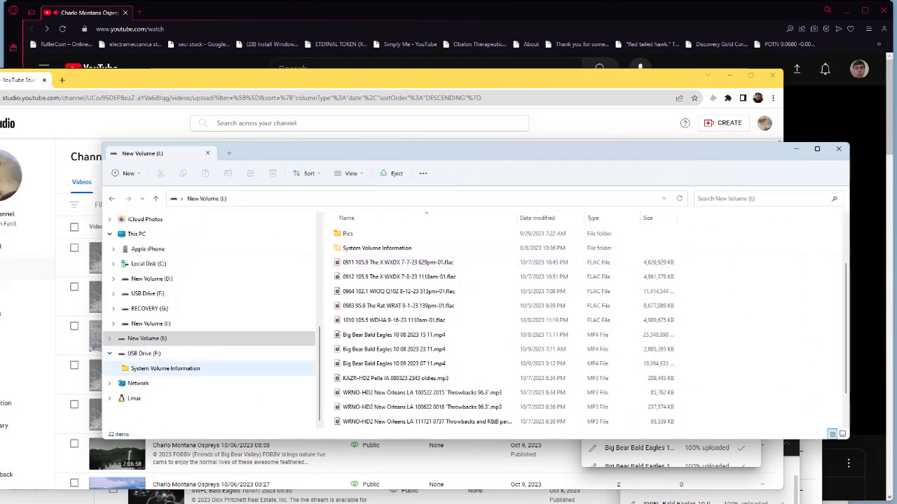
pyautogui.click(144, 354)
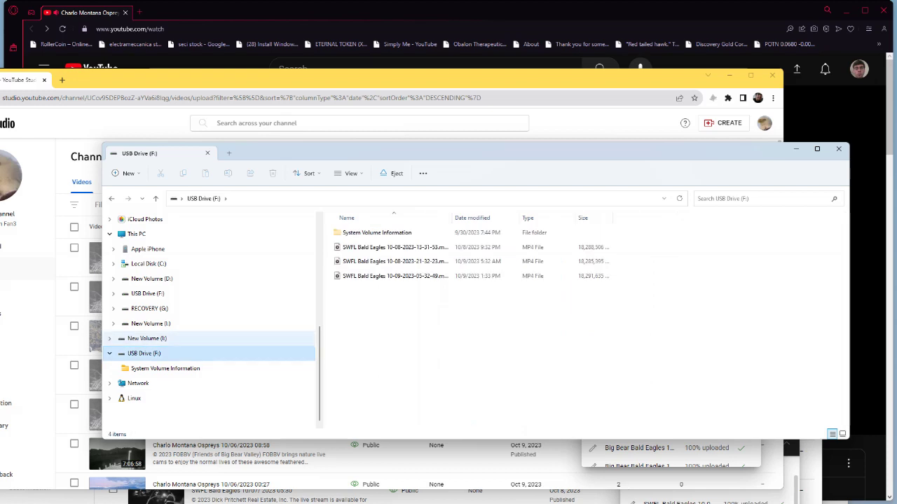
pyautogui.click(146, 339)
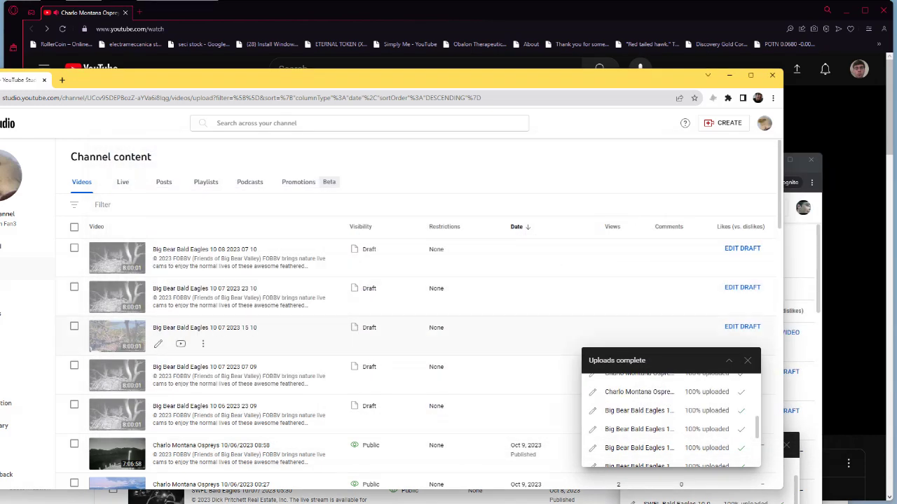
pyautogui.moveTo(387, 494)
pyautogui.moveTo(654, 493)
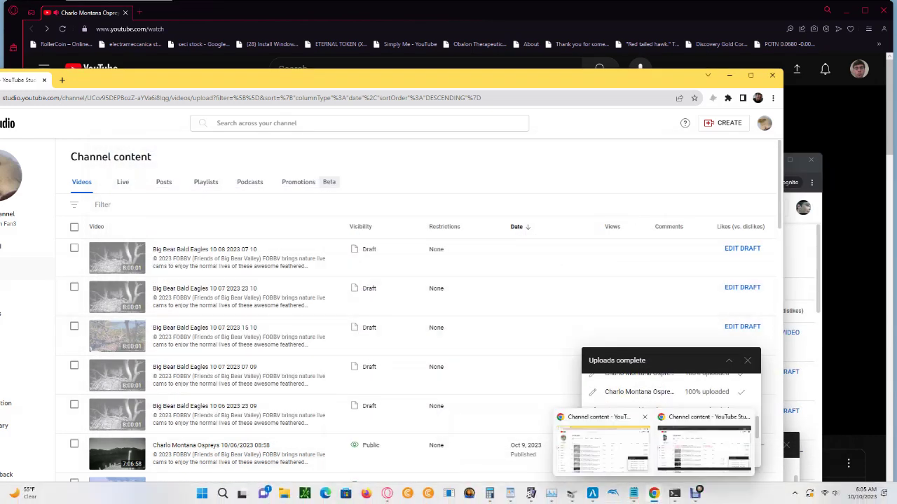
pyautogui.click(703, 449)
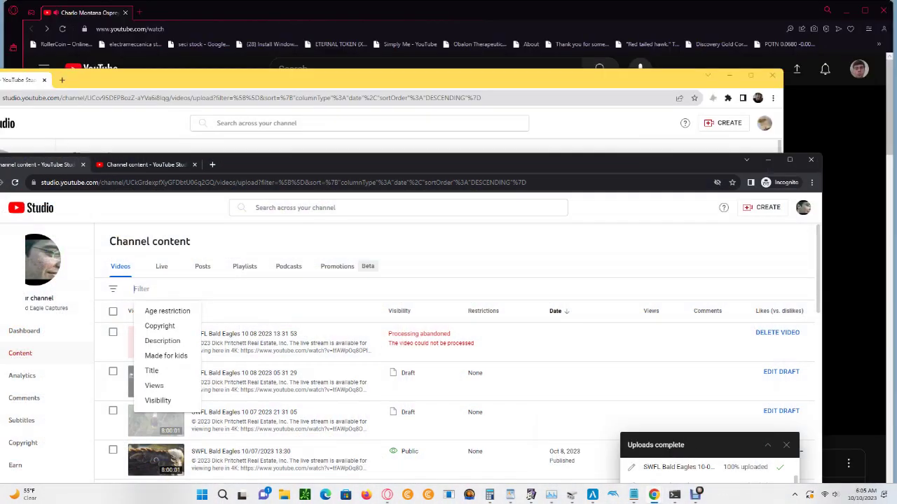
pyautogui.moveTo(546, 166); pyautogui.dragTo(538, 95)
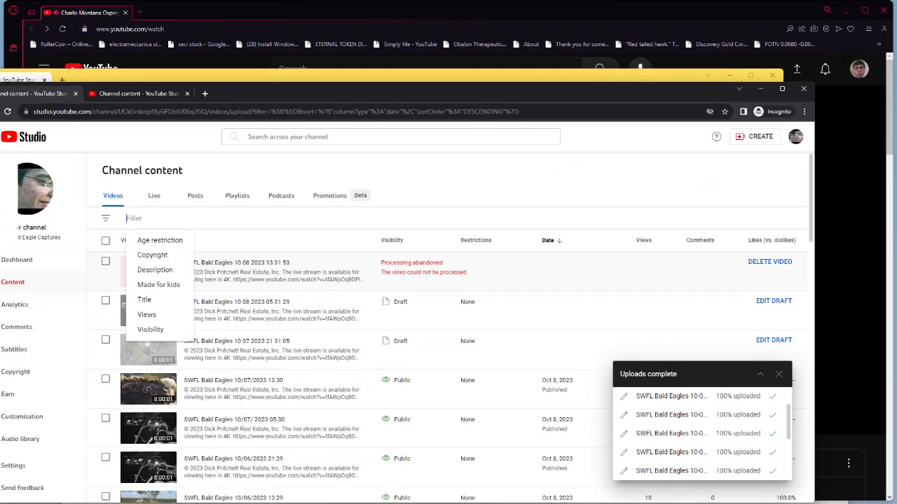
pyautogui.click(754, 137)
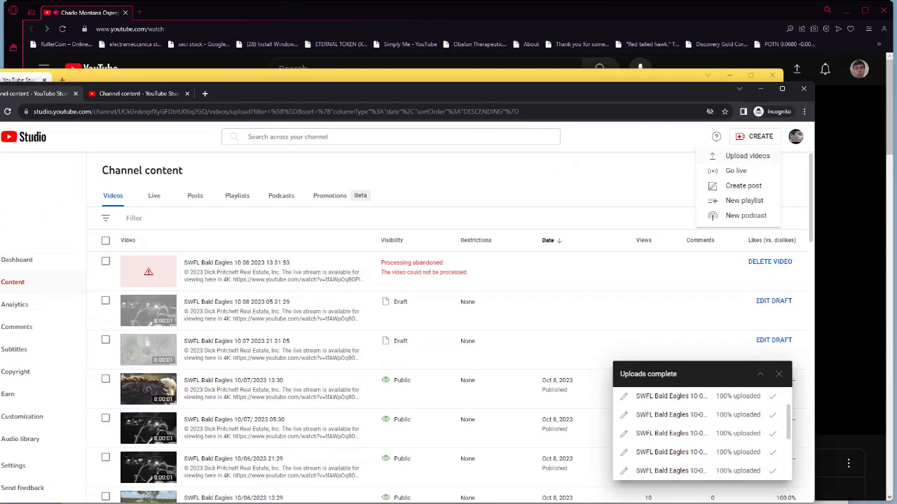
pyautogui.click(741, 156)
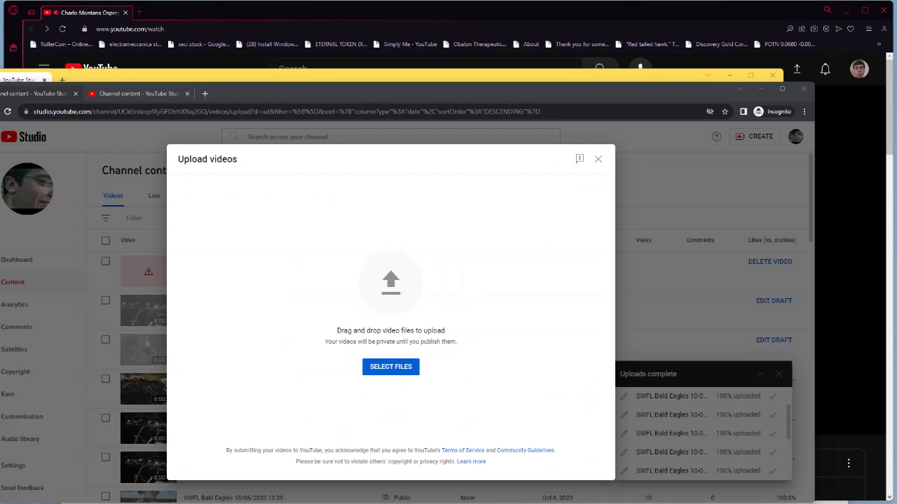
pyautogui.click(390, 366)
pyautogui.scroll(-4, 67, 231)
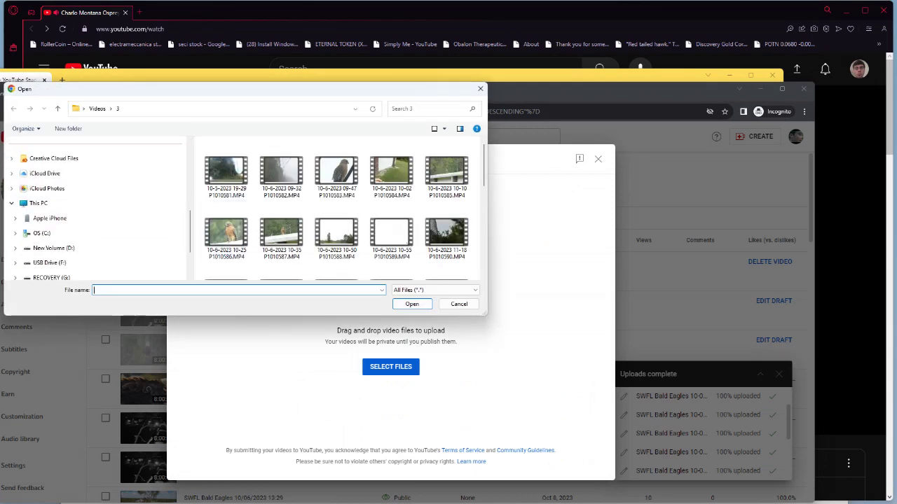
pyautogui.click(46, 218)
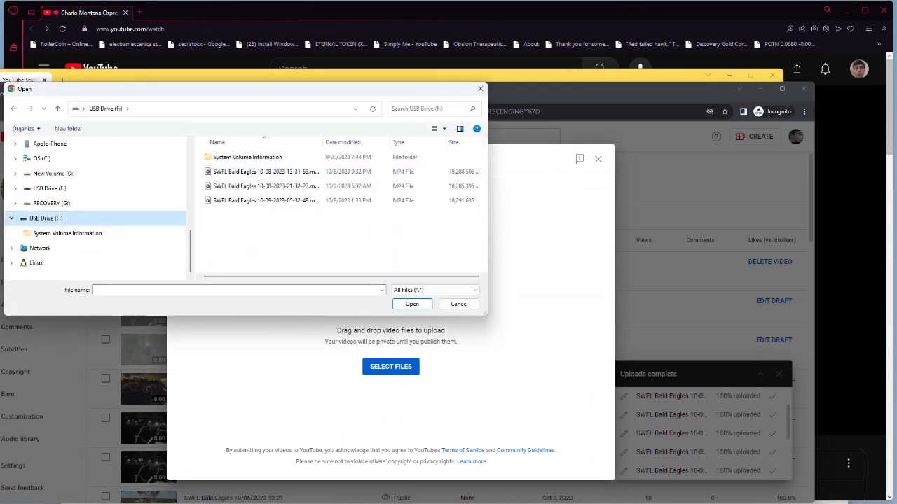
pyautogui.moveTo(198, 169); pyautogui.dragTo(264, 219)
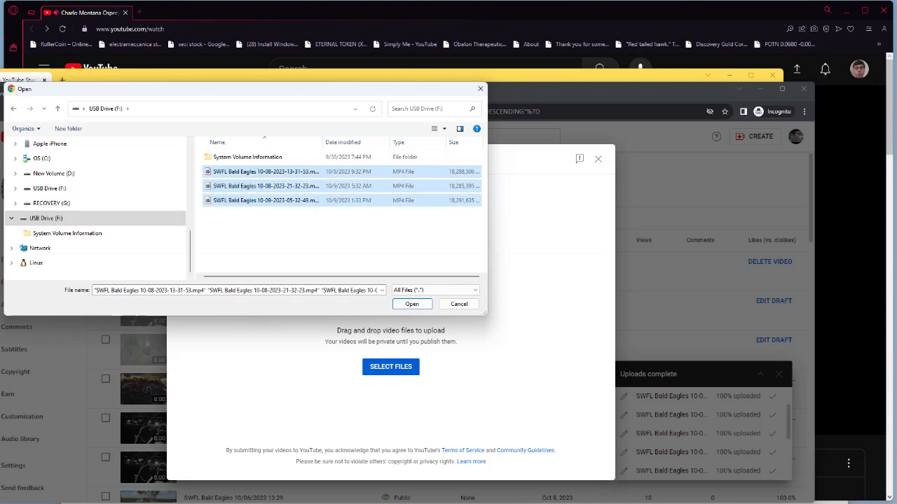
pyautogui.click(412, 304)
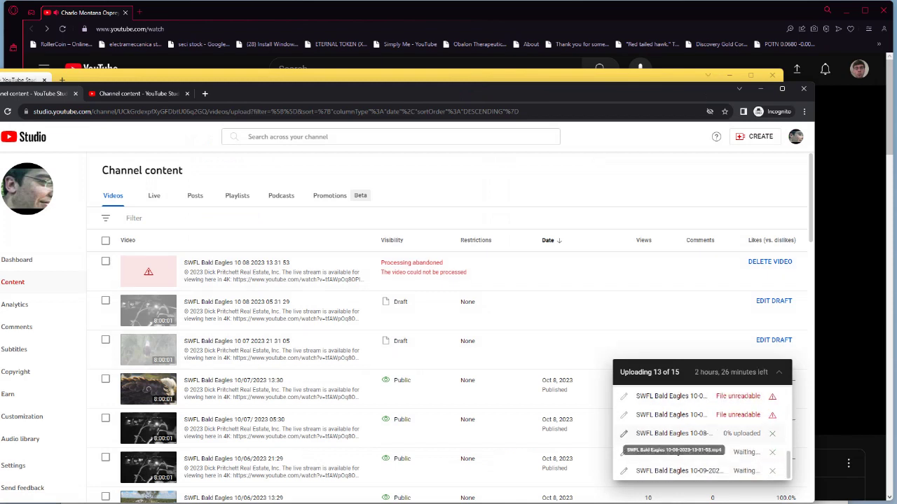
# Move the incognito YouTube Studio window out of the way and stop the BitcoinRM miner in Awesome Miner
pyautogui.moveTo(491, 94); pyautogui.dragTo(480, 293)
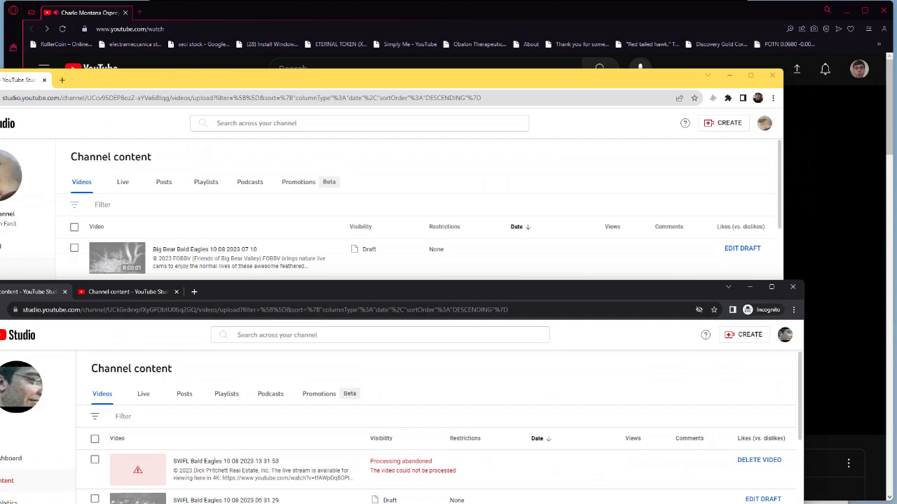
pyautogui.click(570, 492)
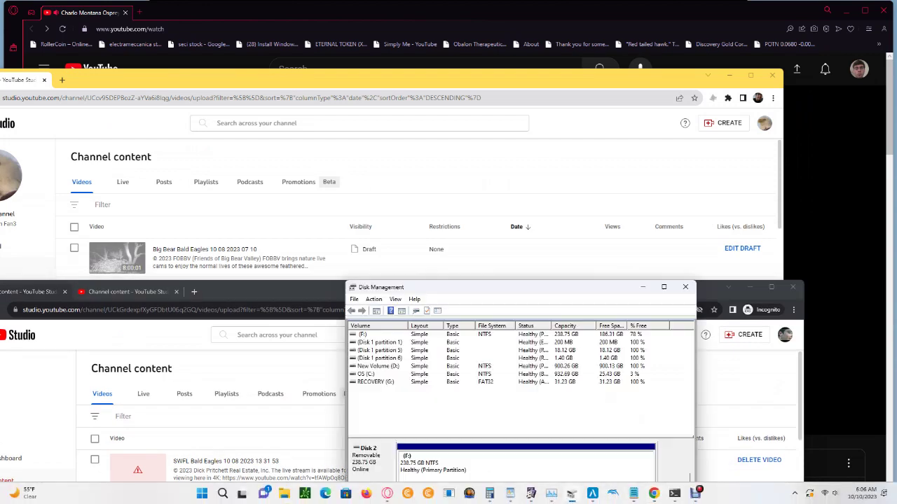
pyautogui.click(700, 491)
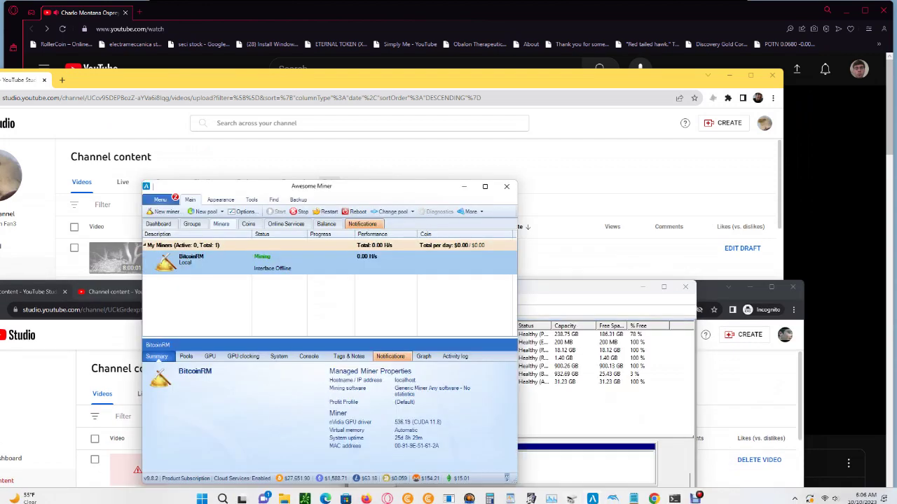
pyautogui.rightClick(384, 264)
pyautogui.click(406, 309)
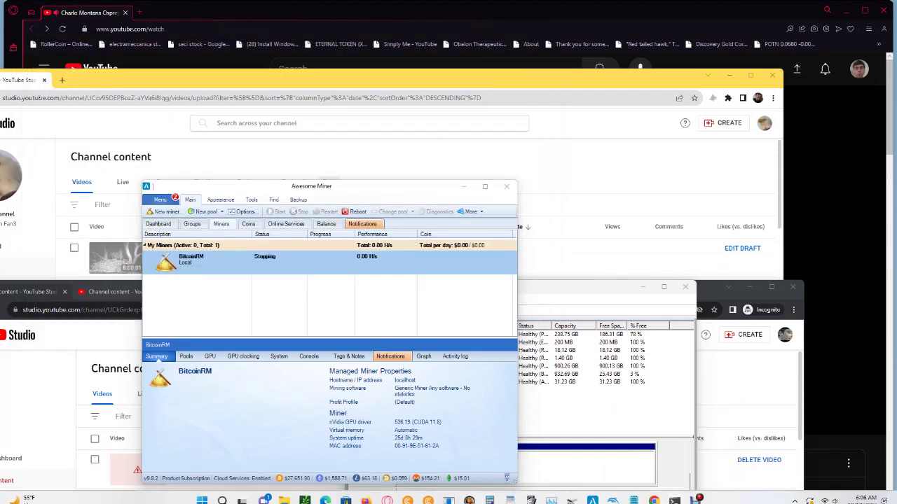
# Check the graphics card's clock, temperature and fan readings in the MSI tuning utility and minimize it
pyautogui.click(795, 493)
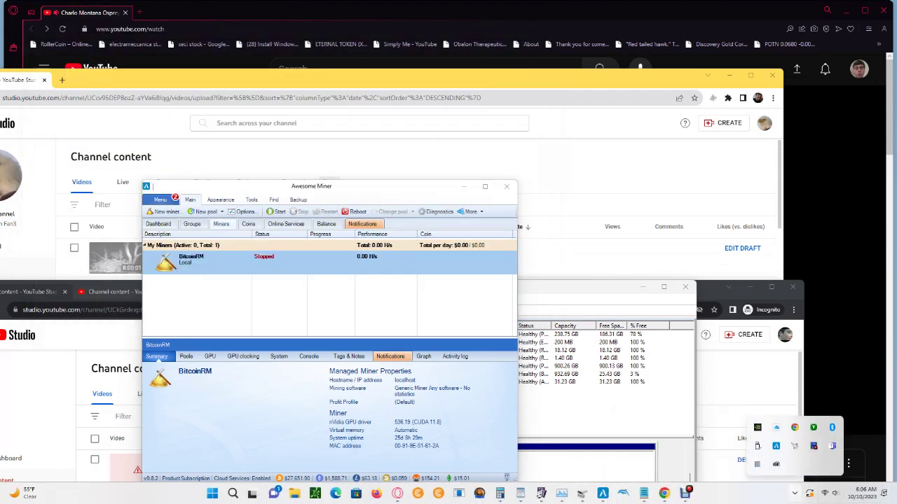
pyautogui.click(794, 446)
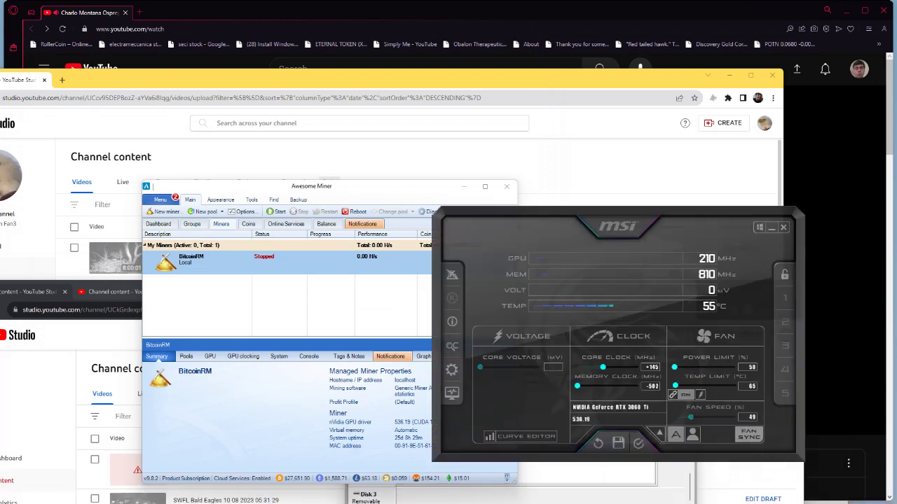
pyautogui.click(772, 228)
# Switch to the Charlo Montana Osprey Nest live stream, set its playback speed to 1.25 and show it full screen
pyautogui.click(841, 447)
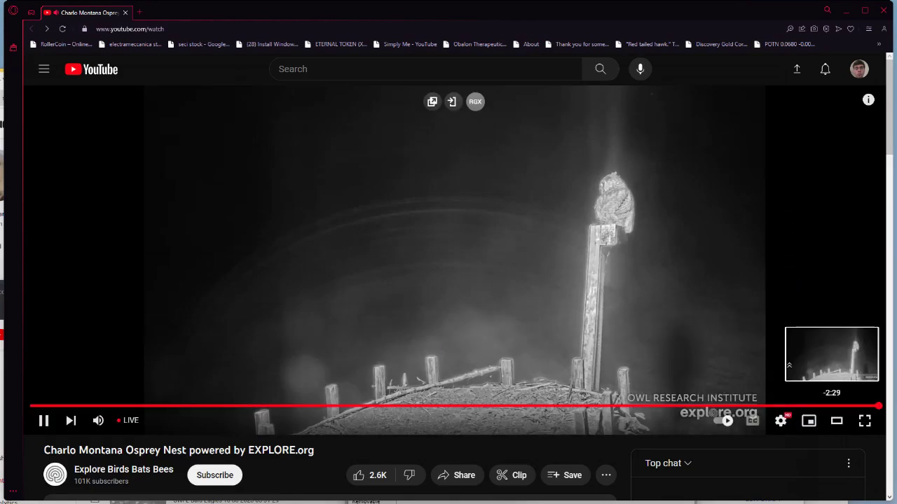
pyautogui.click(781, 420)
pyautogui.click(765, 359)
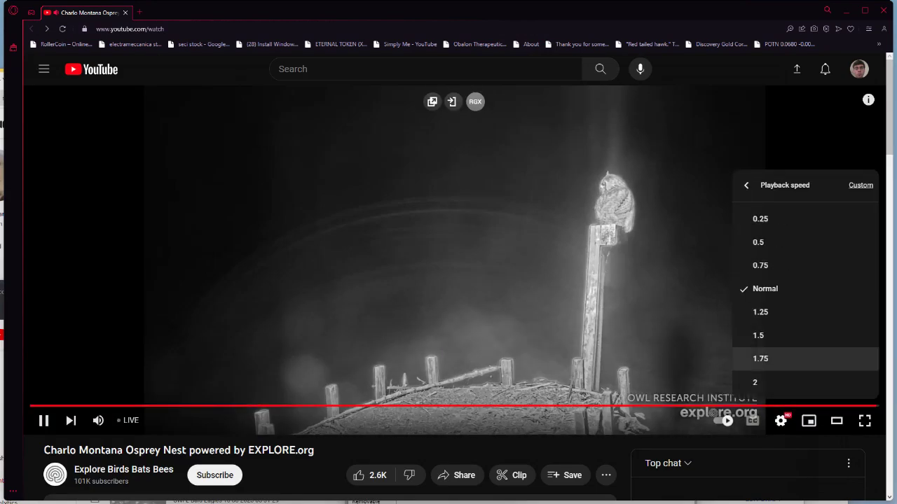
pyautogui.click(761, 311)
pyautogui.click(712, 413)
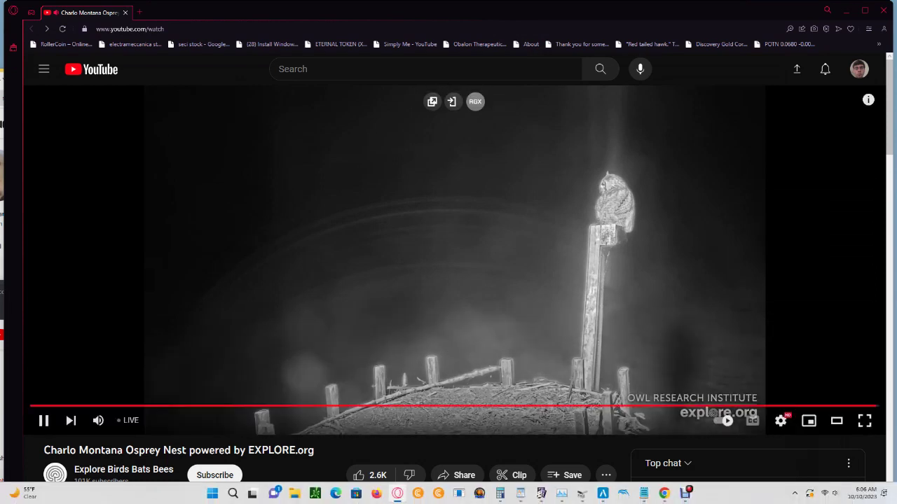
pyautogui.click(865, 420)
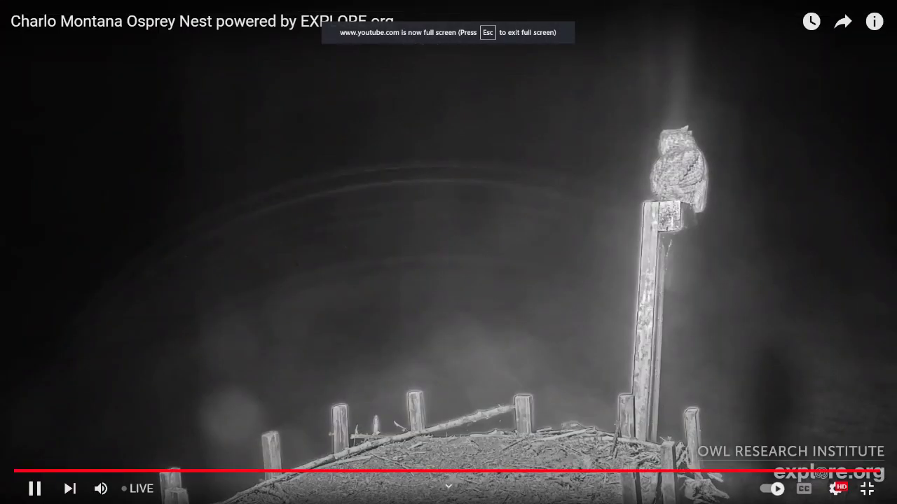